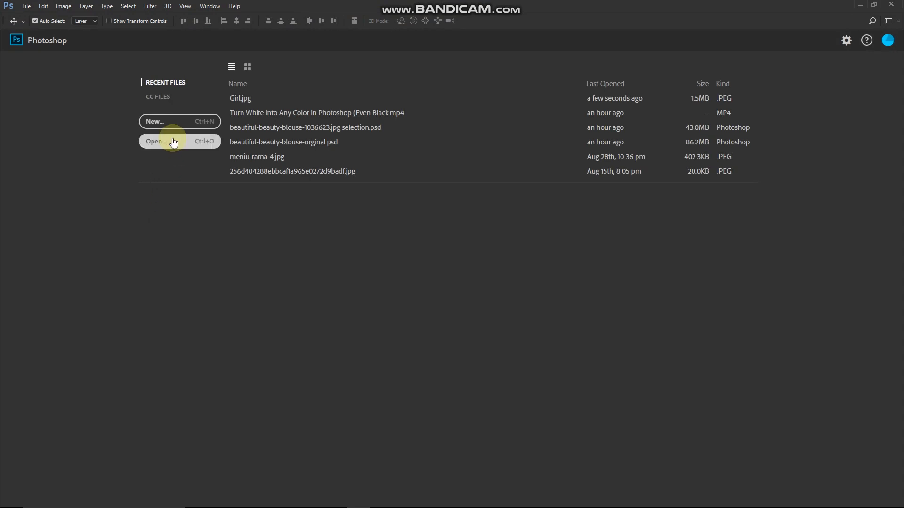
Step: Open the image Girl.jpg from the Sources folder
{"action": "left_click", "coordinate": [173, 142]}
{"action": "left_click", "coordinate": [124, 104]}
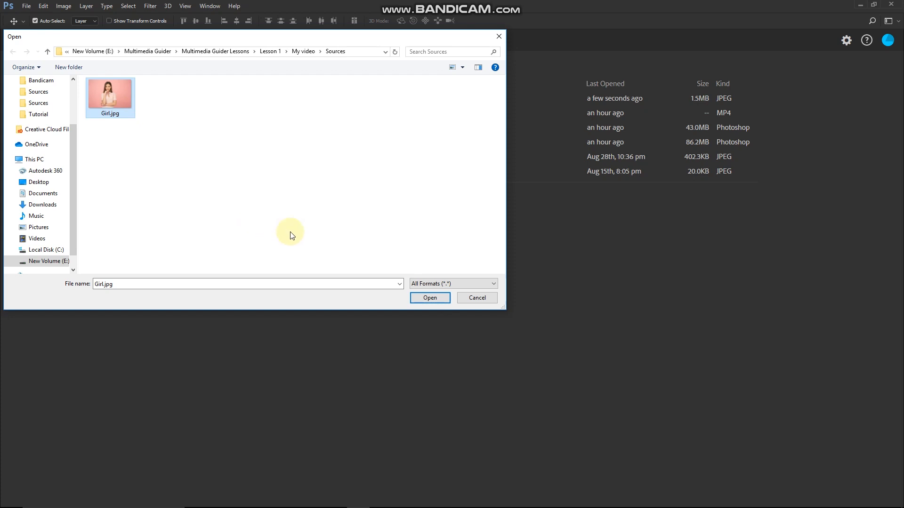
{"action": "left_click", "coordinate": [430, 298]}
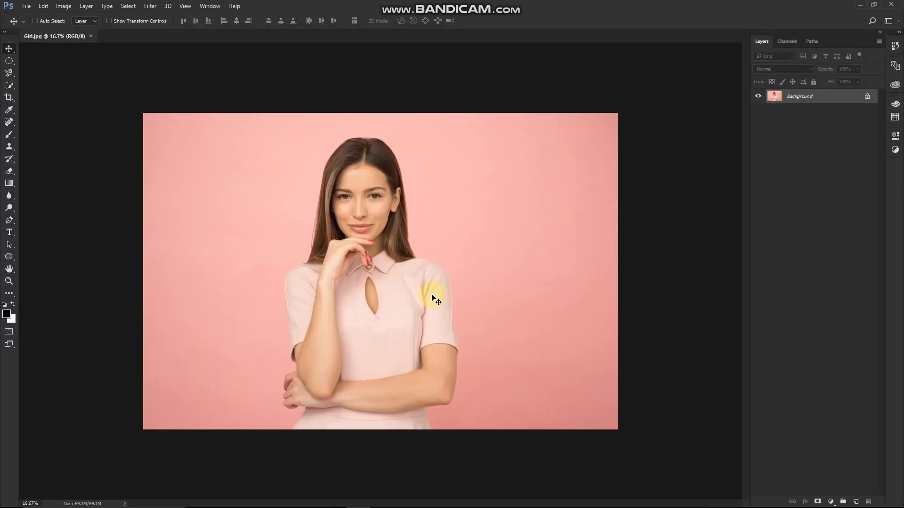
Step: Examine the outline of the pink dress up close around the sleeves, collar, arms and waist
{"action": "key", "text": "ctrl+0"}
{"action": "scroll", "coordinate": [309, 369], "scroll_direction": "up", "scroll_amount": 8}
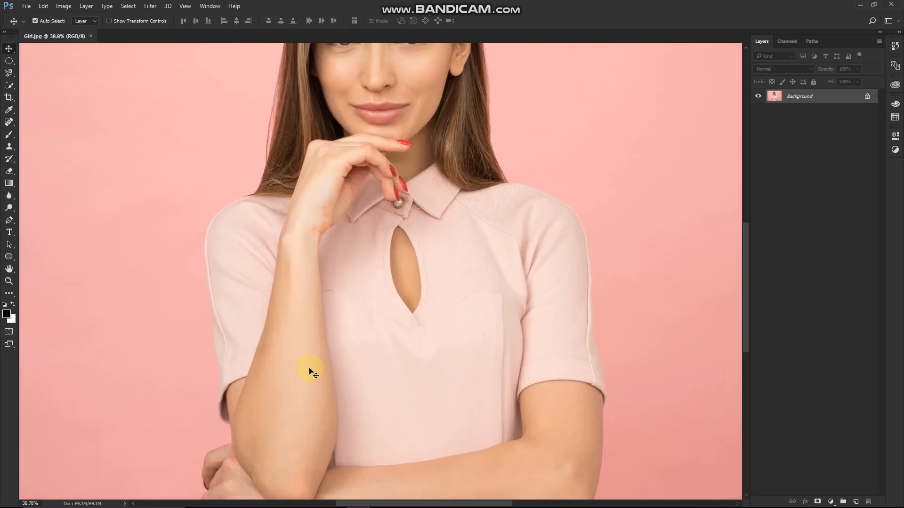
{"action": "left_click_drag", "start_coordinate": [309, 369], "coordinate": [349, 216]}
{"action": "mouse_move", "coordinate": [339, 371]}
{"action": "left_mouse_down"}
{"action": "mouse_move", "coordinate": [338, 329]}
{"action": "mouse_move", "coordinate": [347, 378]}
{"action": "left_mouse_up"}
{"action": "left_click_drag", "start_coordinate": [320, 210], "coordinate": [346, 400]}
{"action": "left_click_drag", "start_coordinate": [346, 156], "coordinate": [242, 161]}
{"action": "left_click_drag", "start_coordinate": [482, 289], "coordinate": [408, 197]}
{"action": "left_click_drag", "start_coordinate": [474, 333], "coordinate": [541, 371]}
{"action": "scroll", "coordinate": [578, 229], "scroll_direction": "up", "scroll_amount": 4}
{"action": "left_click_drag", "start_coordinate": [579, 228], "coordinate": [592, 379]}
{"action": "left_click_drag", "start_coordinate": [347, 301], "coordinate": [508, 222]}
{"action": "left_click_drag", "start_coordinate": [416, 358], "coordinate": [379, 177]}
{"action": "left_click_drag", "start_coordinate": [335, 381], "coordinate": [384, 219]}
{"action": "left_click_drag", "start_coordinate": [359, 392], "coordinate": [240, 375]}
{"action": "key", "text": "ctrl+0"}
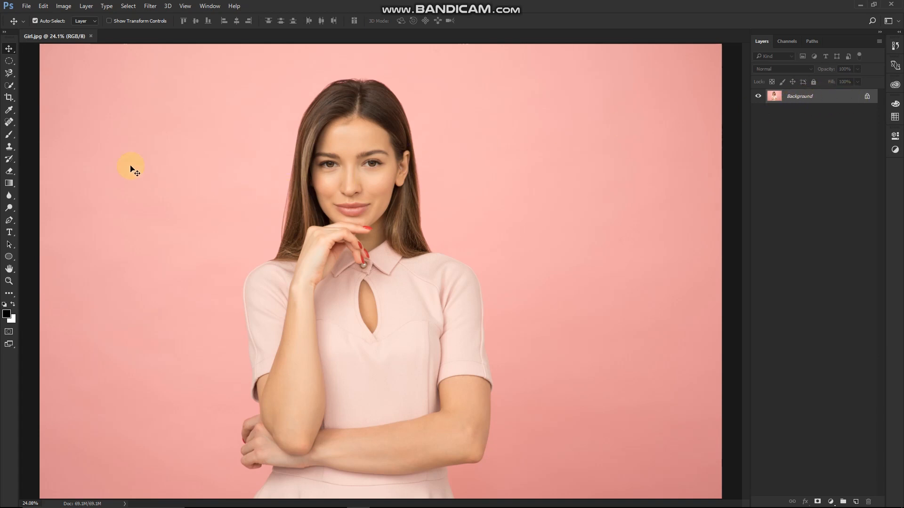
Step: Activate the Quick Selection tool and reset it to its default settings
{"action": "left_click", "coordinate": [15, 86]}
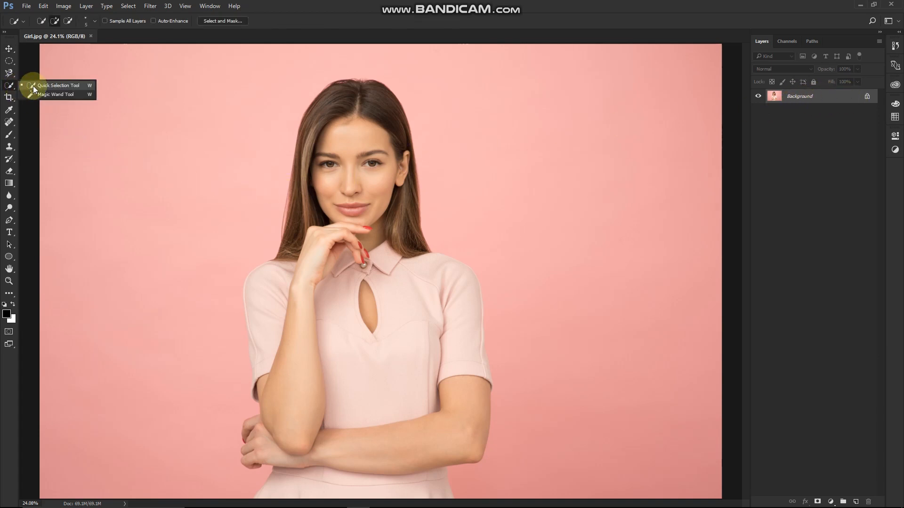
{"action": "right_click", "coordinate": [22, 27]}
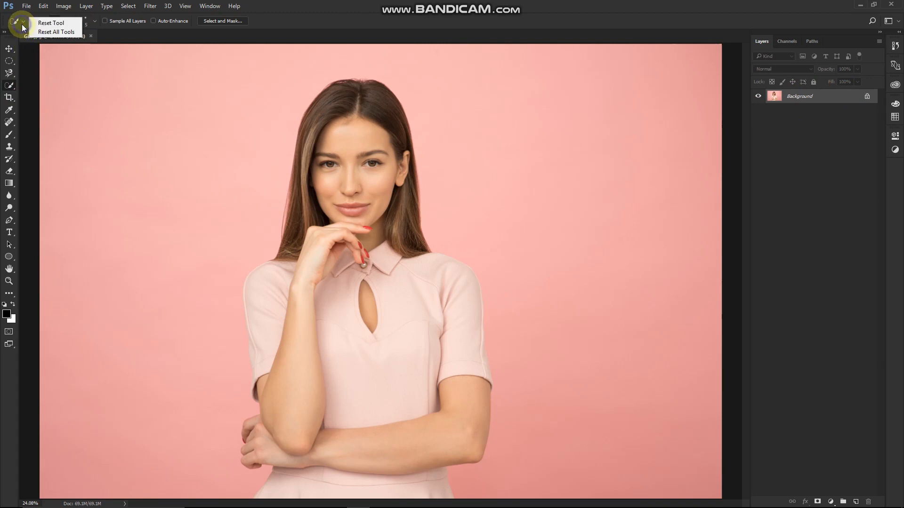
{"action": "left_click", "coordinate": [51, 23]}
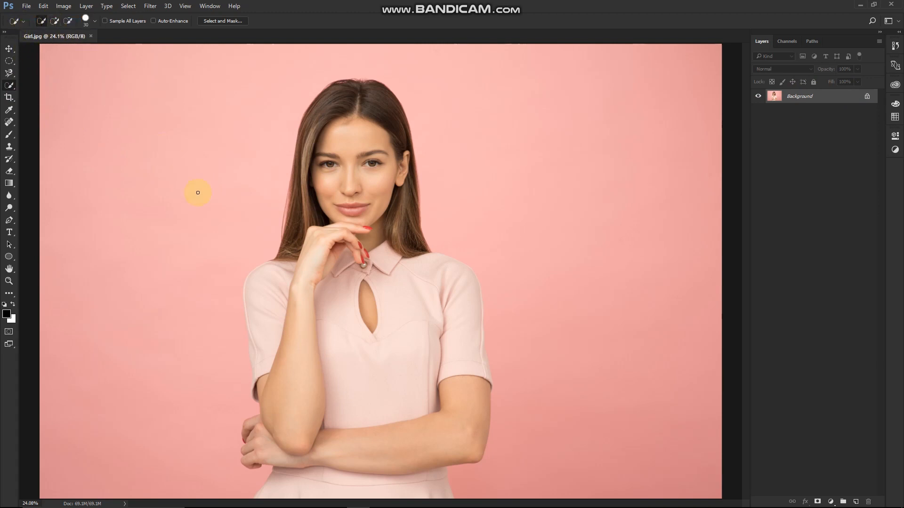
Step: Select the sleeve above the horizontal forearm and the front of the dress with the Quick Selection tool
{"action": "scroll", "coordinate": [381, 377], "scroll_direction": "up", "scroll_amount": 5}
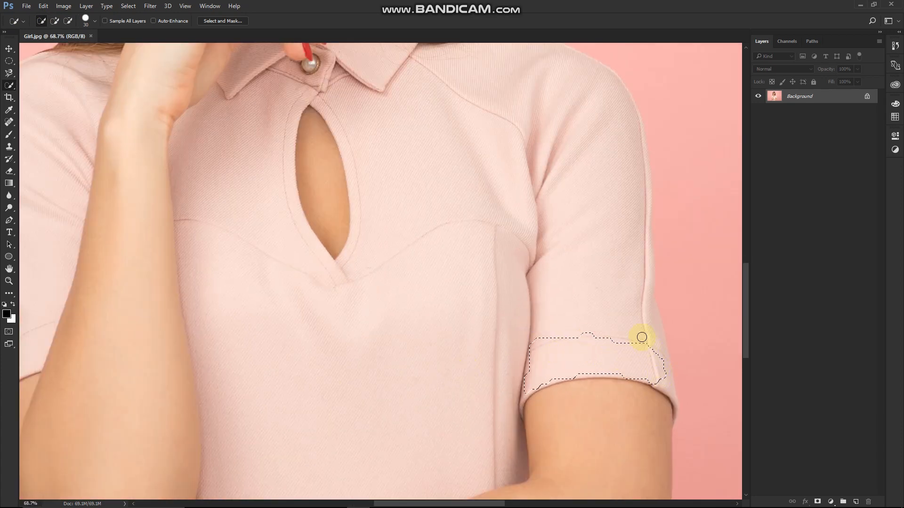
{"action": "left_click_drag", "start_coordinate": [469, 136], "coordinate": [418, 223]}
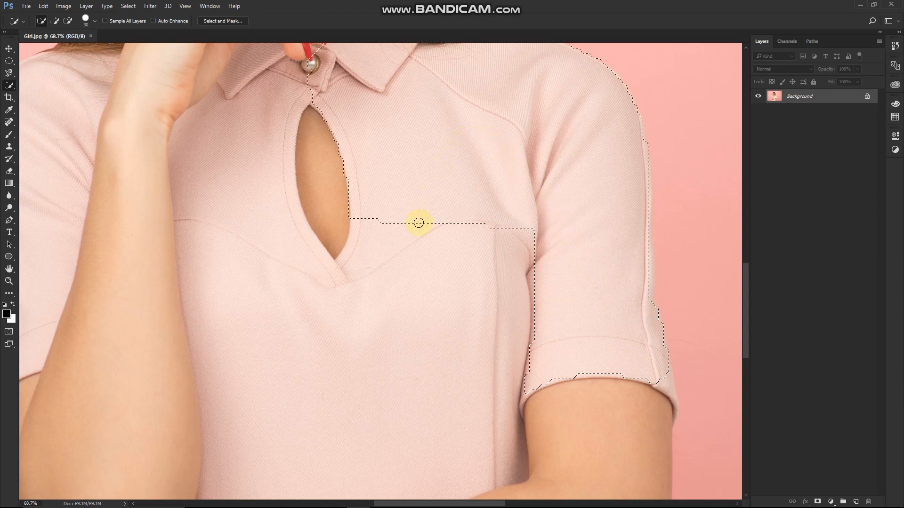
{"action": "left_click_drag", "start_coordinate": [408, 286], "coordinate": [380, 385]}
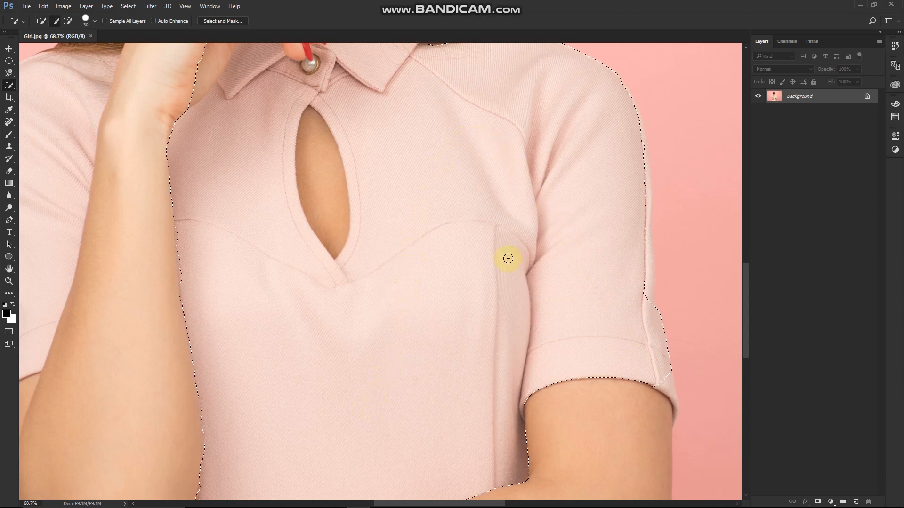
Step: Extend the selection over the sleeve beside the raised arm and the skirt below the folded forearm
{"action": "scroll", "coordinate": [506, 258], "scroll_direction": "down", "scroll_amount": 3}
{"action": "scroll", "coordinate": [483, 257], "scroll_direction": "down", "scroll_amount": 1}
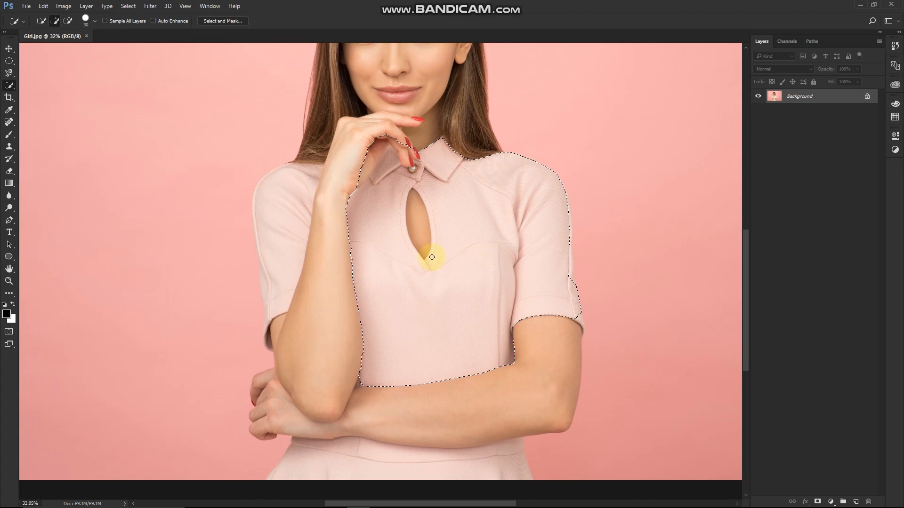
{"action": "left_click_drag", "start_coordinate": [353, 242], "coordinate": [302, 214]}
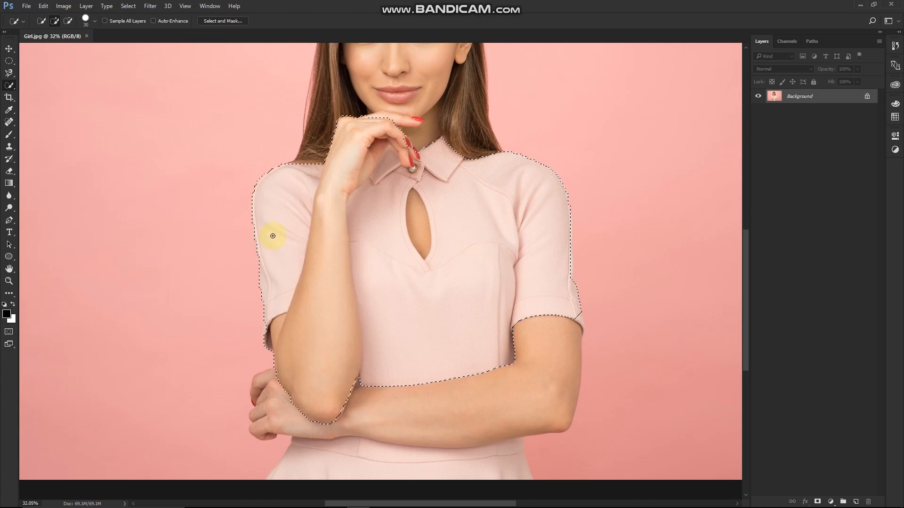
{"action": "scroll", "coordinate": [391, 263], "scroll_direction": "down", "scroll_amount": 2}
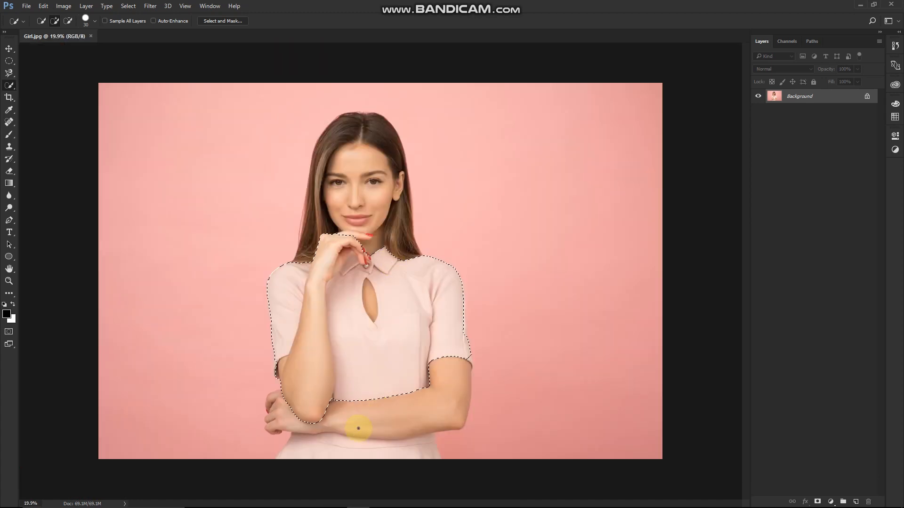
{"action": "left_click", "coordinate": [313, 451]}
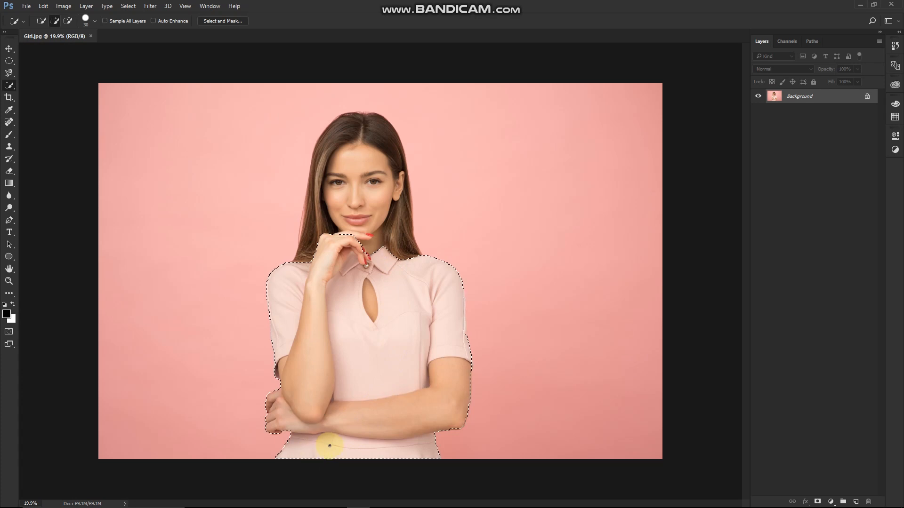
Step: Subtract the horizontal forearm and its elbow from the dress selection with the Quick Selection tool
{"action": "scroll", "coordinate": [403, 445], "scroll_direction": "up", "scroll_amount": 2}
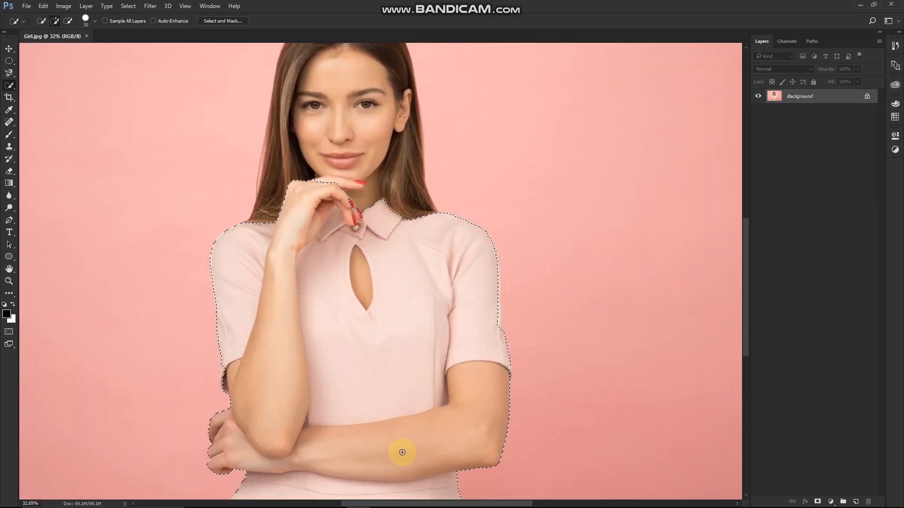
{"action": "scroll", "coordinate": [402, 452], "scroll_direction": "up", "scroll_amount": 2}
{"action": "left_click_drag", "start_coordinate": [747, 317], "coordinate": [747, 339]}
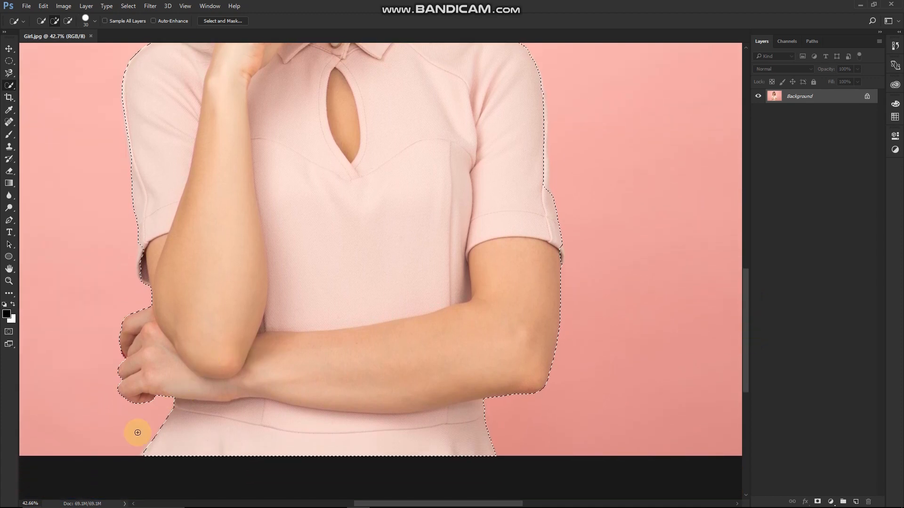
{"action": "scroll", "coordinate": [137, 433], "scroll_direction": "up", "scroll_amount": 2}
{"action": "scroll", "coordinate": [514, 317], "scroll_direction": "up", "scroll_amount": 1}
{"action": "scroll", "coordinate": [514, 317], "scroll_direction": "down", "scroll_amount": 1}
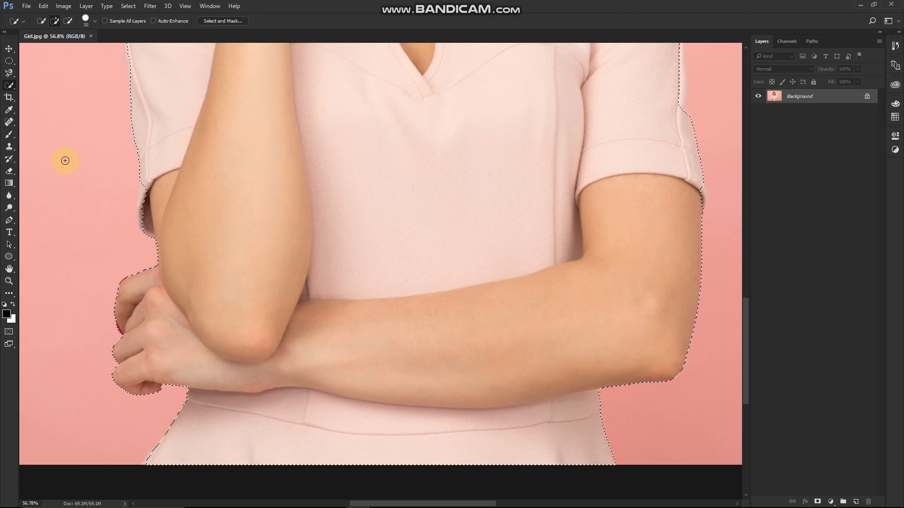
{"action": "left_click", "coordinate": [67, 23]}
{"action": "mouse_move", "coordinate": [473, 403]}
{"action": "left_mouse_down"}
{"action": "mouse_move", "coordinate": [399, 412]}
{"action": "mouse_move", "coordinate": [462, 405]}
{"action": "left_mouse_up"}
{"action": "scroll", "coordinate": [705, 255], "scroll_direction": "up", "scroll_amount": 2}
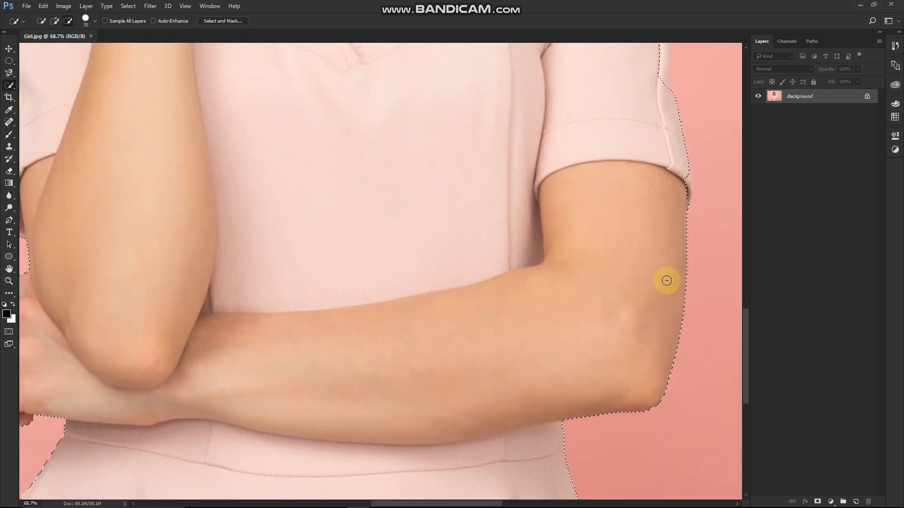
{"action": "mouse_move", "coordinate": [653, 302]}
{"action": "left_mouse_down"}
{"action": "mouse_move", "coordinate": [638, 341]}
{"action": "mouse_move", "coordinate": [660, 357]}
{"action": "mouse_move", "coordinate": [682, 320]}
{"action": "mouse_move", "coordinate": [678, 351]}
{"action": "left_mouse_up"}
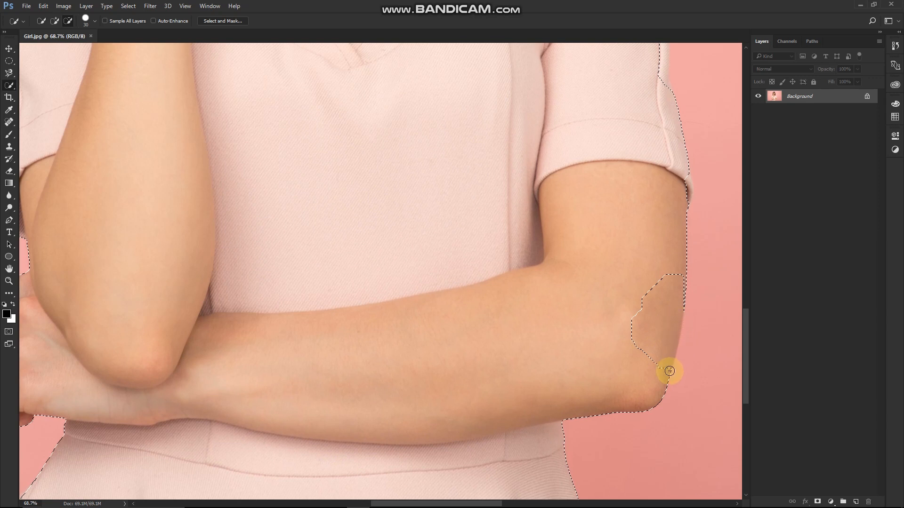
{"action": "mouse_move", "coordinate": [643, 410]}
{"action": "left_mouse_down"}
{"action": "mouse_move", "coordinate": [666, 386]}
{"action": "mouse_move", "coordinate": [618, 336]}
{"action": "mouse_move", "coordinate": [649, 324]}
{"action": "mouse_move", "coordinate": [607, 345]}
{"action": "mouse_move", "coordinate": [655, 344]}
{"action": "left_mouse_up"}
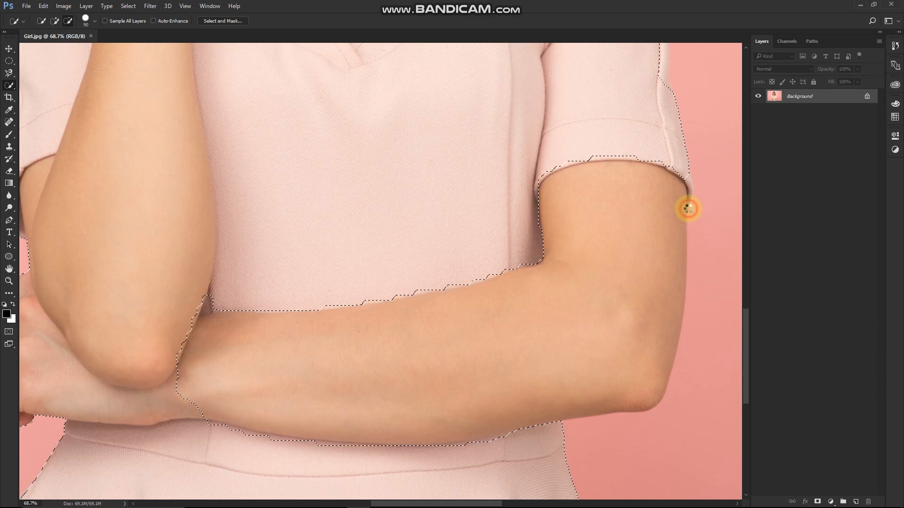
Step: Subtract the folded hand and the elbow of the raised arm from the selection
{"action": "scroll", "coordinate": [301, 356], "scroll_direction": "down", "scroll_amount": 1}
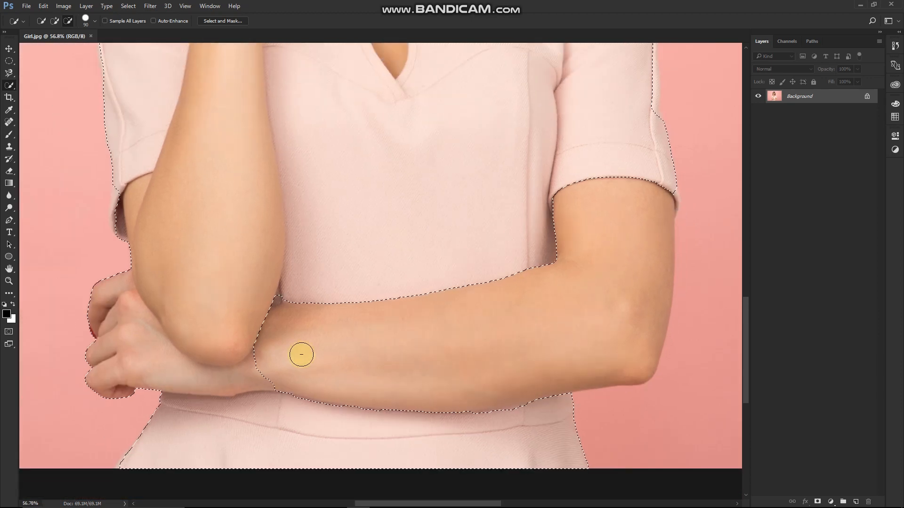
{"action": "scroll", "coordinate": [224, 351], "scroll_direction": "down", "scroll_amount": 1}
{"action": "scroll", "coordinate": [166, 346], "scroll_direction": "up", "scroll_amount": 5}
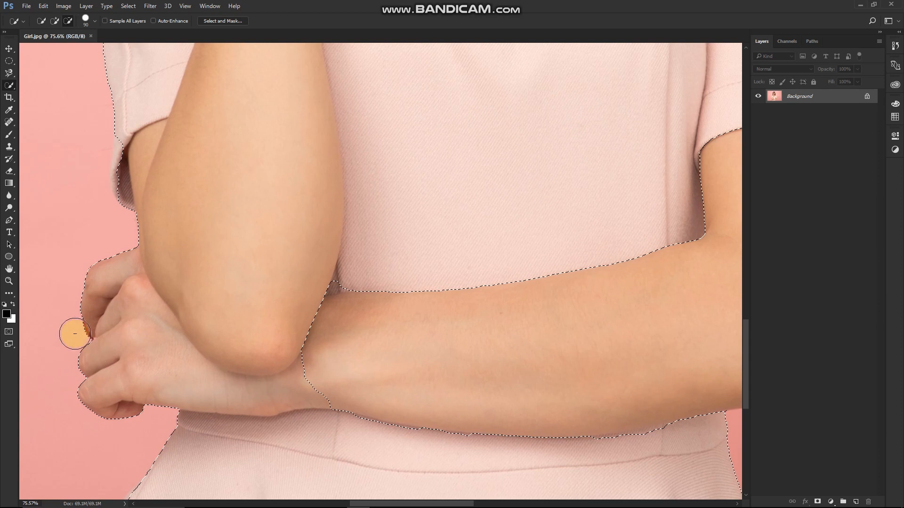
{"action": "mouse_move", "coordinate": [389, 369]}
{"action": "left_mouse_down"}
{"action": "mouse_move", "coordinate": [424, 377]}
{"action": "mouse_move", "coordinate": [188, 353]}
{"action": "mouse_move", "coordinate": [151, 448]}
{"action": "mouse_move", "coordinate": [166, 444]}
{"action": "mouse_move", "coordinate": [172, 434]}
{"action": "mouse_move", "coordinate": [123, 454]}
{"action": "mouse_move", "coordinate": [93, 408]}
{"action": "mouse_move", "coordinate": [104, 279]}
{"action": "mouse_move", "coordinate": [127, 257]}
{"action": "mouse_move", "coordinate": [184, 260]}
{"action": "mouse_move", "coordinate": [260, 303]}
{"action": "mouse_move", "coordinate": [329, 262]}
{"action": "mouse_move", "coordinate": [349, 207]}
{"action": "left_mouse_up"}
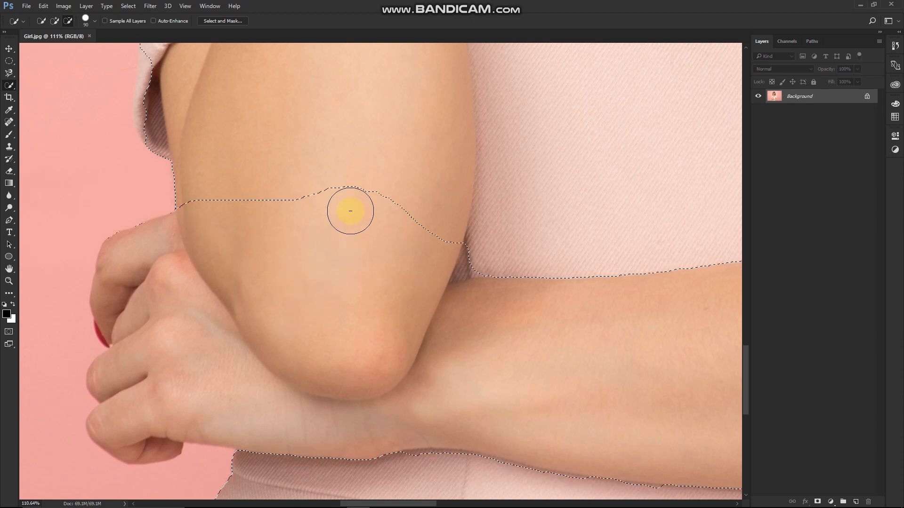
Step: Subtract the raised forearm from the selection, from above the elbow up to near the wrist
{"action": "scroll", "coordinate": [349, 210], "scroll_direction": "down", "scroll_amount": 5}
{"action": "scroll", "coordinate": [348, 212], "scroll_direction": "down", "scroll_amount": 2}
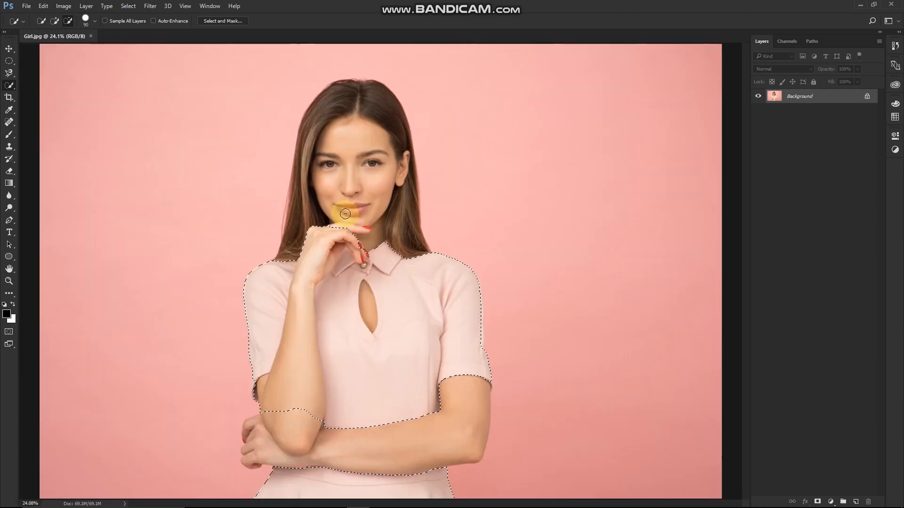
{"action": "left_click_drag", "start_coordinate": [291, 427], "coordinate": [294, 380]}
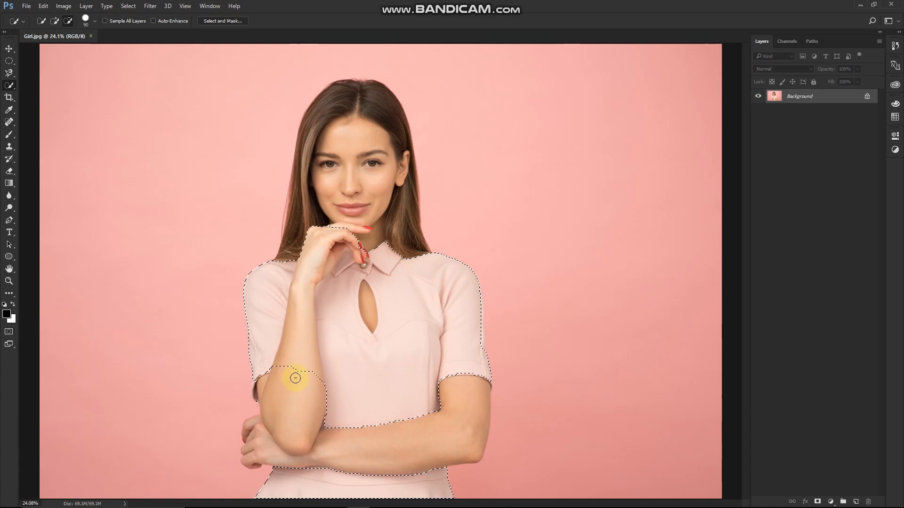
{"action": "left_click_drag", "start_coordinate": [300, 323], "coordinate": [296, 317]}
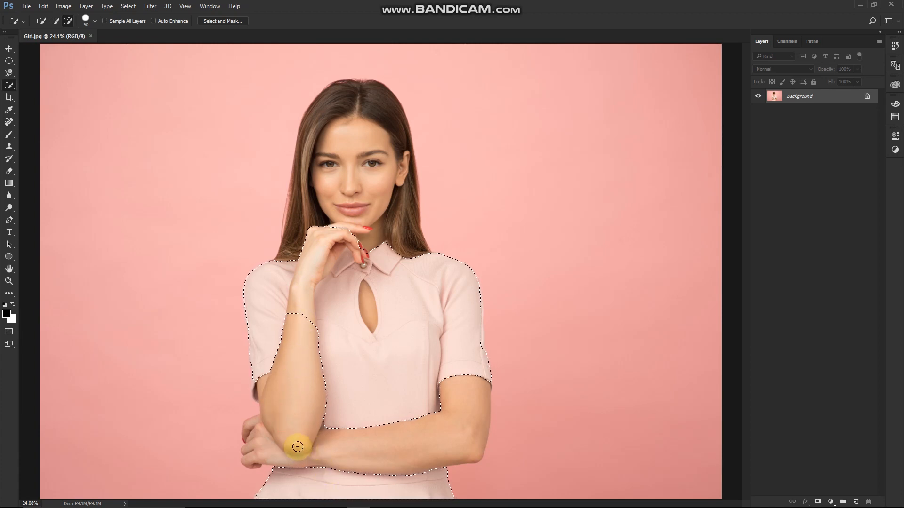
Step: Subtract the stray selected fragment inside the sleeve cuff beside the raised arm
{"action": "scroll", "coordinate": [235, 386], "scroll_direction": "up", "scroll_amount": 5}
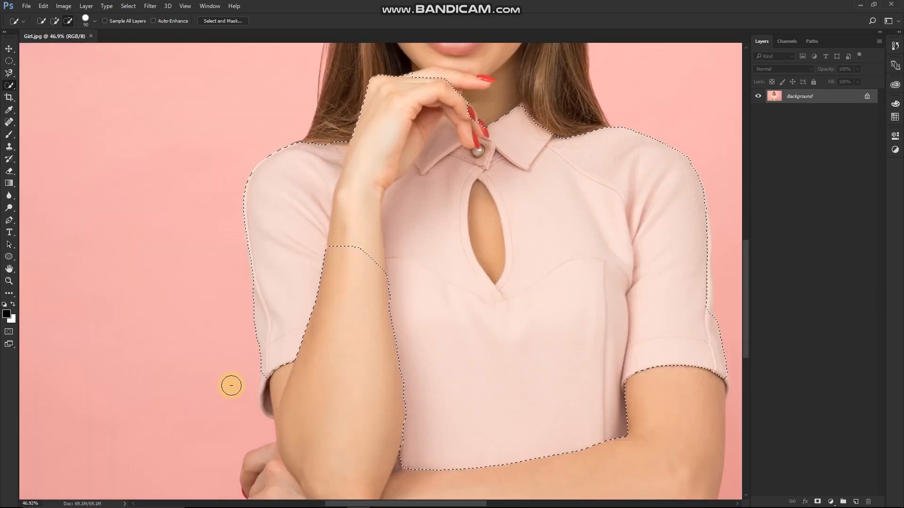
{"action": "scroll", "coordinate": [240, 389], "scroll_direction": "up", "scroll_amount": 4}
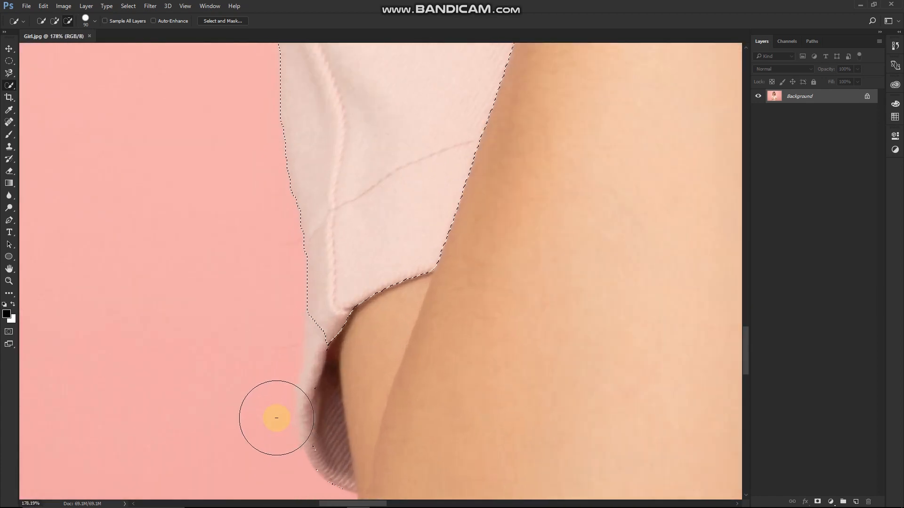
{"action": "mouse_move", "coordinate": [302, 461]}
{"action": "left_mouse_down"}
{"action": "mouse_move", "coordinate": [333, 475]}
{"action": "mouse_move", "coordinate": [331, 455]}
{"action": "left_mouse_up"}
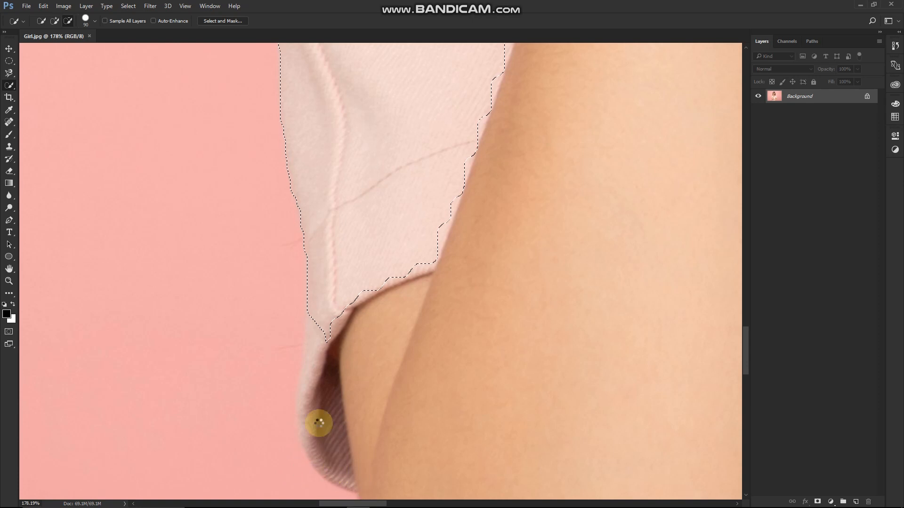
Step: Add the folded edge and inner lining of the cuff beside the raised arm to the selection, using a brush size of 20
{"action": "left_click", "coordinate": [56, 21]}
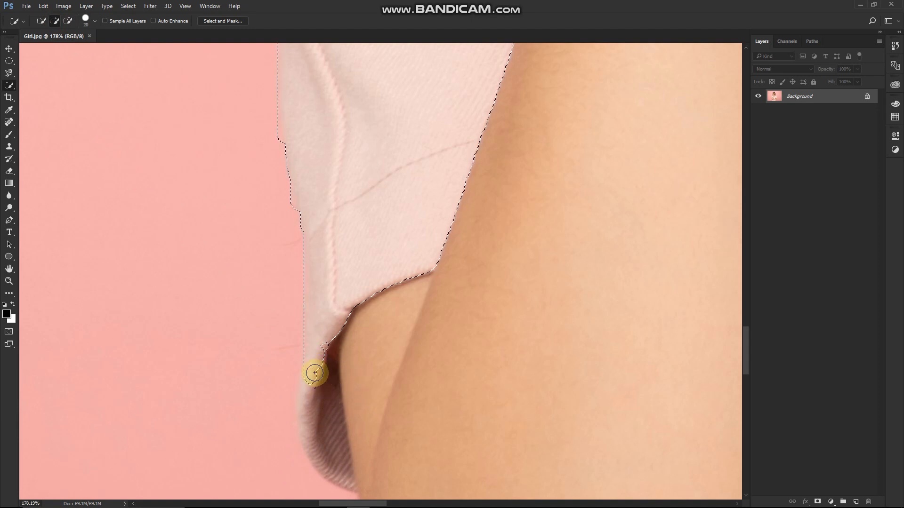
{"action": "left_click_drag", "start_coordinate": [312, 402], "coordinate": [311, 432]}
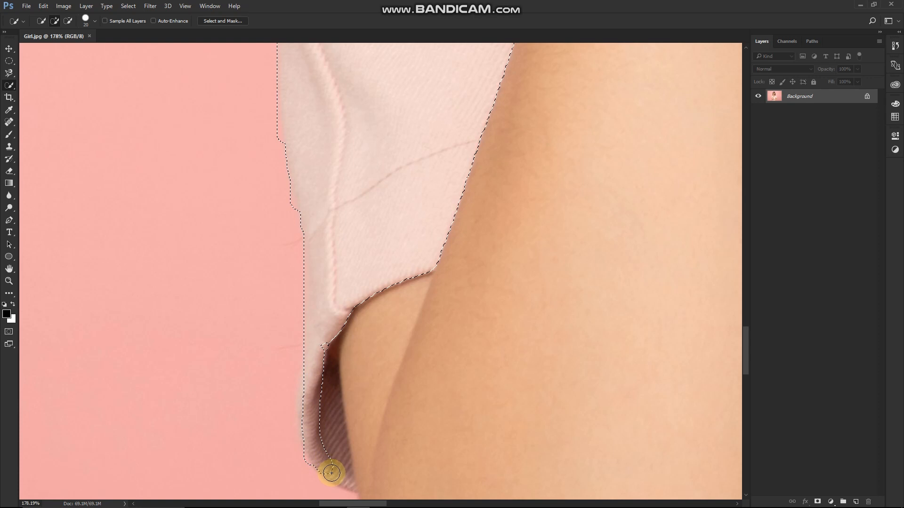
{"action": "mouse_move", "coordinate": [342, 480]}
{"action": "left_mouse_down"}
{"action": "mouse_move", "coordinate": [322, 383]}
{"action": "mouse_move", "coordinate": [335, 462]}
{"action": "mouse_move", "coordinate": [309, 368]}
{"action": "left_mouse_up"}
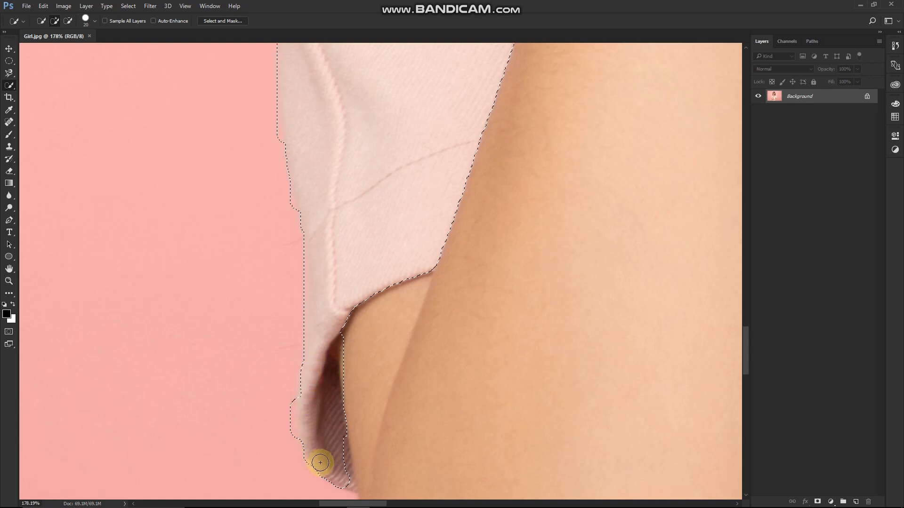
{"action": "mouse_move", "coordinate": [328, 473]}
{"action": "left_mouse_down"}
{"action": "mouse_move", "coordinate": [378, 461]}
{"action": "mouse_move", "coordinate": [334, 476]}
{"action": "mouse_move", "coordinate": [370, 411]}
{"action": "mouse_move", "coordinate": [363, 303]}
{"action": "left_mouse_up"}
{"action": "scroll", "coordinate": [369, 365], "scroll_direction": "down", "scroll_amount": 2}
{"action": "scroll", "coordinate": [339, 337], "scroll_direction": "up", "scroll_amount": 5}
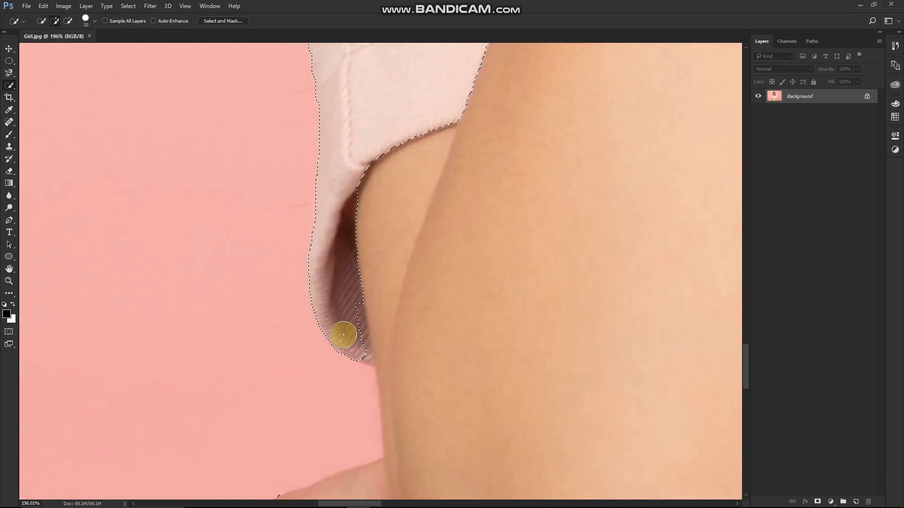
{"action": "scroll", "coordinate": [343, 335], "scroll_direction": "up", "scroll_amount": 1}
{"action": "key", "text": "bracketleft"}
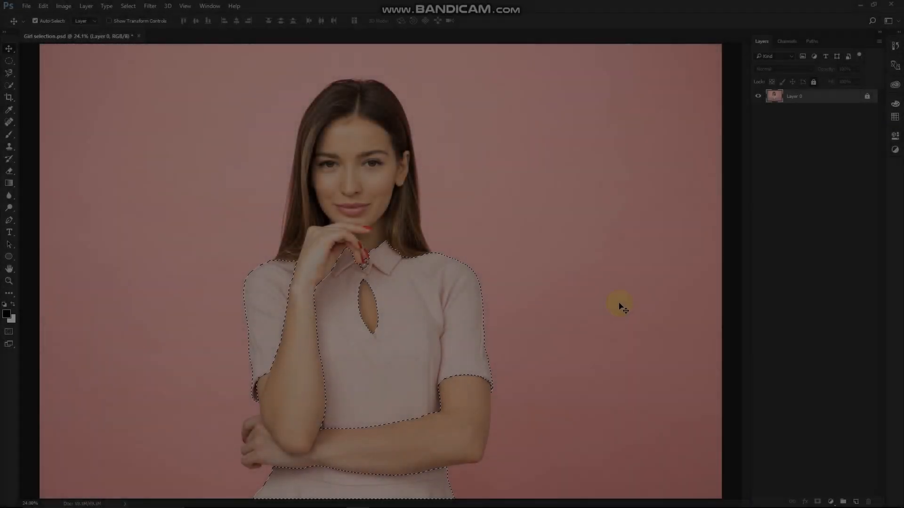
Step: Examine the selection outline around the crossed arms, waist, sleeve cuffs, collar, button and keyhole opening of the dress
{"action": "scroll", "coordinate": [476, 395], "scroll_direction": "up", "scroll_amount": 7}
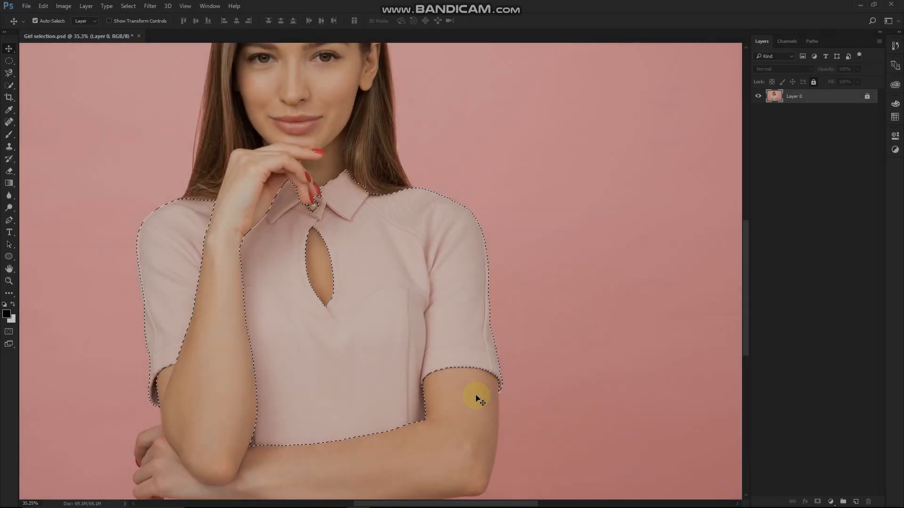
{"action": "left_click_drag", "start_coordinate": [476, 395], "coordinate": [571, 216]}
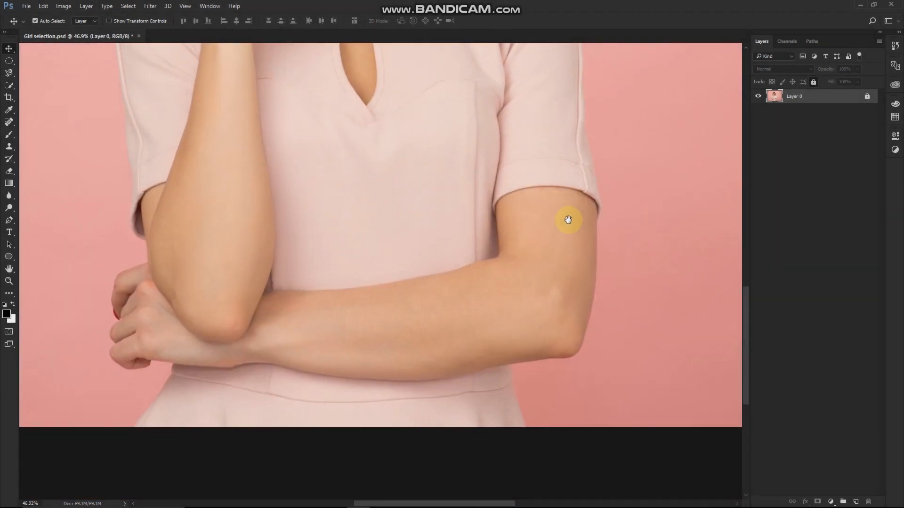
{"action": "scroll", "coordinate": [221, 405], "scroll_direction": "up", "scroll_amount": 4}
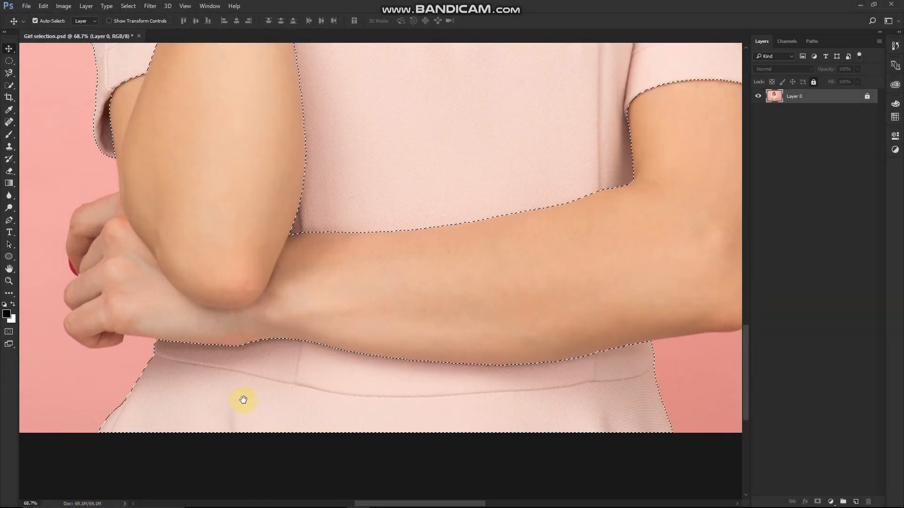
{"action": "scroll", "coordinate": [527, 305], "scroll_direction": "up", "scroll_amount": 1}
{"action": "left_click_drag", "start_coordinate": [527, 304], "coordinate": [457, 367]}
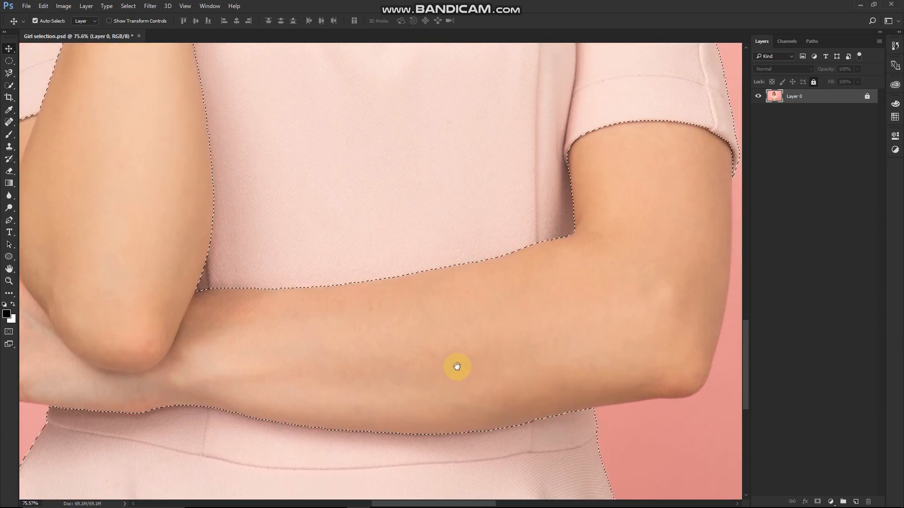
{"action": "left_click_drag", "start_coordinate": [637, 285], "coordinate": [573, 337]}
{"action": "left_click_drag", "start_coordinate": [577, 233], "coordinate": [606, 374]}
{"action": "left_click_drag", "start_coordinate": [474, 147], "coordinate": [565, 238]}
{"action": "left_click_drag", "start_coordinate": [408, 245], "coordinate": [466, 207]}
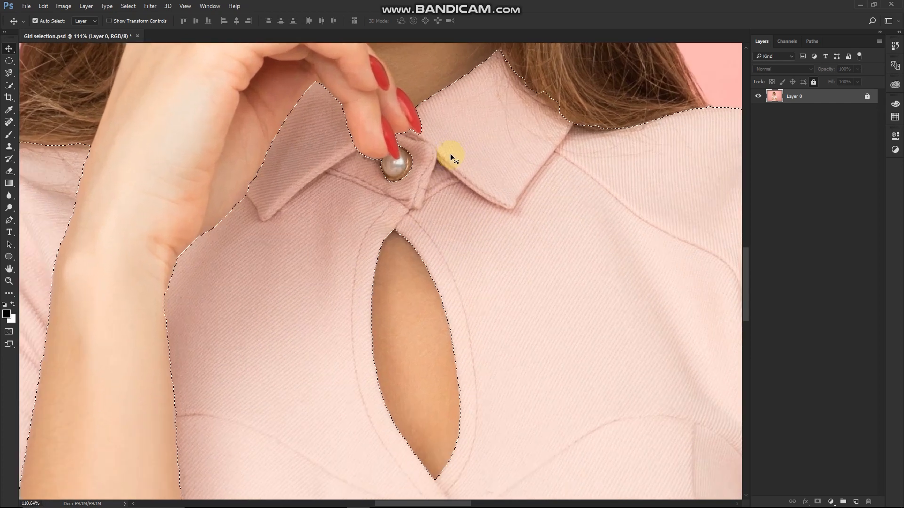
{"action": "scroll", "coordinate": [450, 153], "scroll_direction": "up", "scroll_amount": 3}
{"action": "left_click_drag", "start_coordinate": [460, 210], "coordinate": [528, 184]}
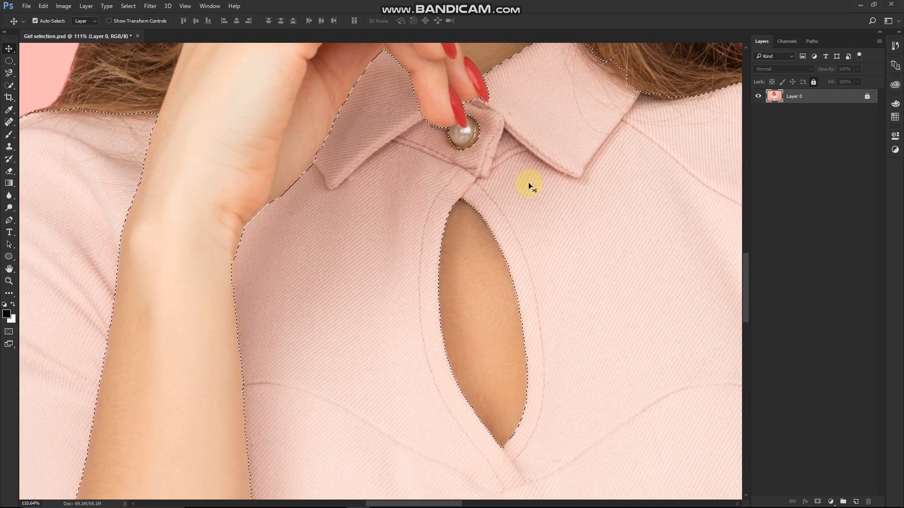
{"action": "scroll", "coordinate": [529, 183], "scroll_direction": "down", "scroll_amount": 2}
{"action": "scroll", "coordinate": [528, 182], "scroll_direction": "down", "scroll_amount": 2}
{"action": "left_click_drag", "start_coordinate": [417, 312], "coordinate": [486, 242]}
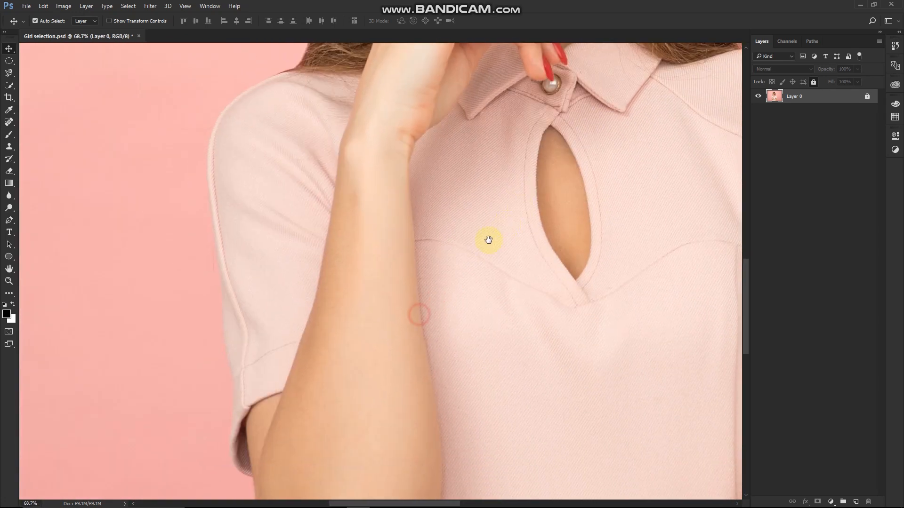
{"action": "left_click_drag", "start_coordinate": [476, 343], "coordinate": [494, 216]}
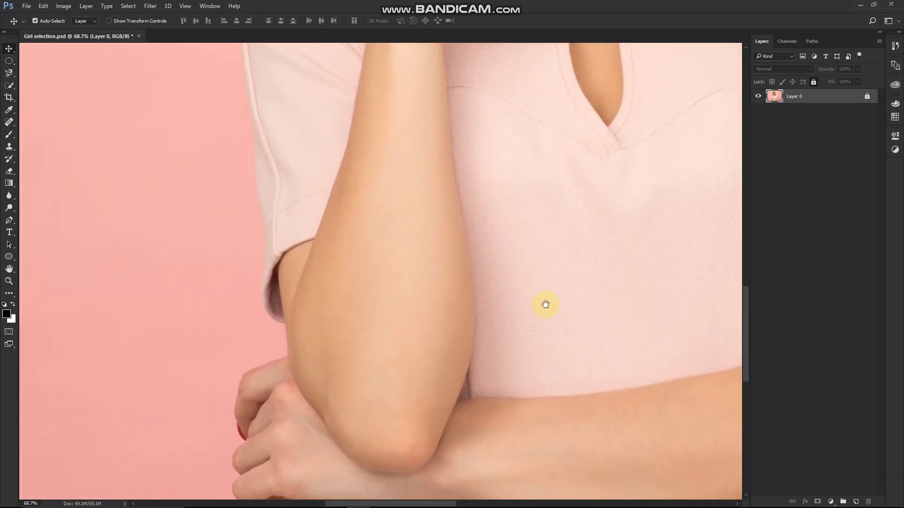
{"action": "left_click_drag", "start_coordinate": [540, 299], "coordinate": [500, 250]}
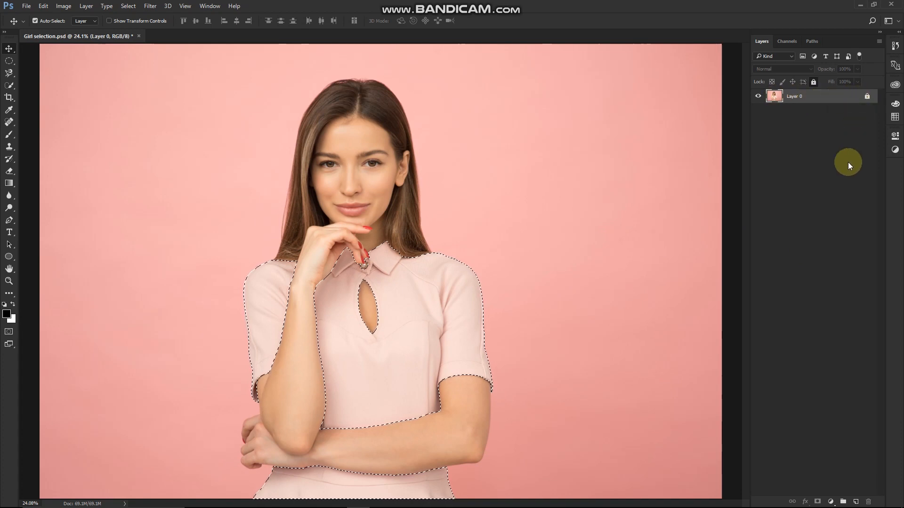
Step: Add a Hue/Saturation adjustment layer from the dress selection and set its hue to +34 and saturation to -1
{"action": "left_click", "coordinate": [832, 502]}
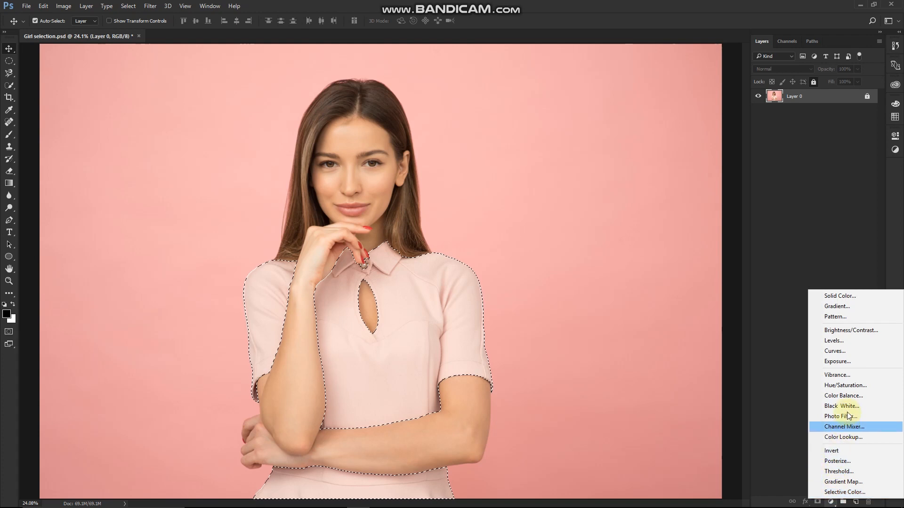
{"action": "left_click", "coordinate": [848, 385]}
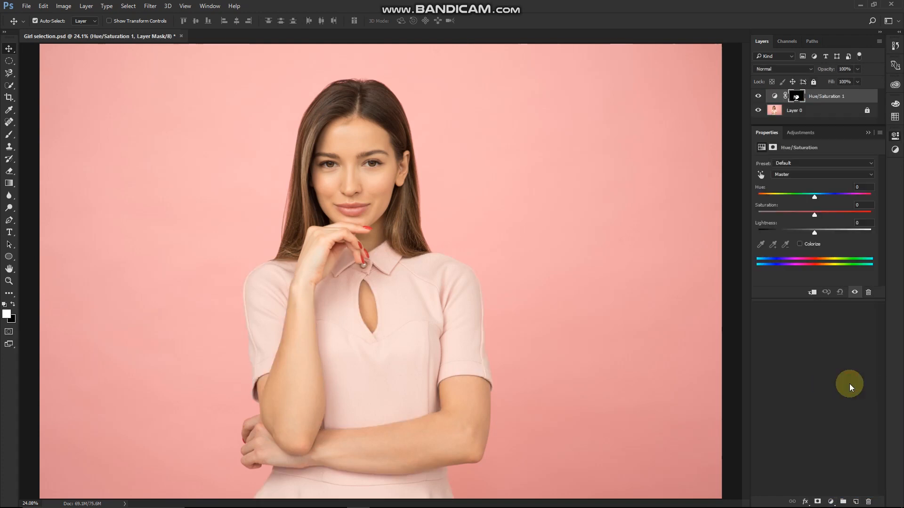
{"action": "left_click_drag", "start_coordinate": [829, 133], "coordinate": [611, 134]}
{"action": "mouse_move", "coordinate": [601, 218]}
{"action": "left_mouse_down"}
{"action": "mouse_move", "coordinate": [660, 216]}
{"action": "mouse_move", "coordinate": [535, 216]}
{"action": "mouse_move", "coordinate": [598, 217]}
{"action": "left_mouse_up"}
{"action": "mouse_move", "coordinate": [598, 198]}
{"action": "left_mouse_down"}
{"action": "mouse_move", "coordinate": [536, 199]}
{"action": "mouse_move", "coordinate": [612, 203]}
{"action": "left_mouse_up"}
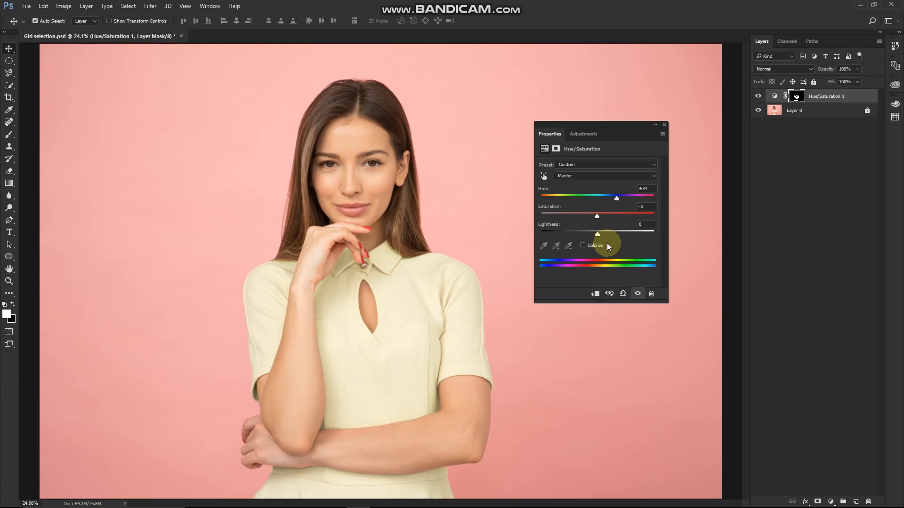
Step: Colorize the dress with hue 161 and saturation 49, and set the adjustment layer's blend mode to Multiply
{"action": "left_click", "coordinate": [583, 245]}
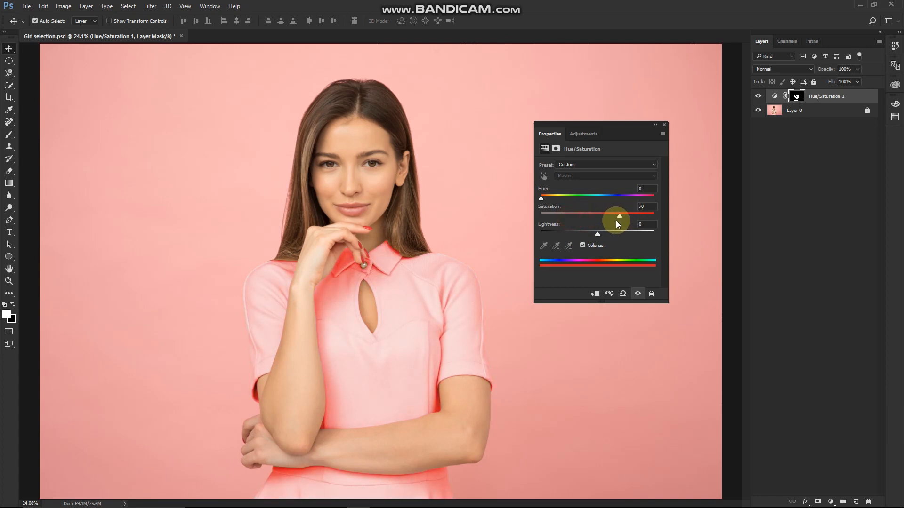
{"action": "left_click_drag", "start_coordinate": [599, 219], "coordinate": [592, 213]}
{"action": "left_click_drag", "start_coordinate": [542, 198], "coordinate": [582, 201]}
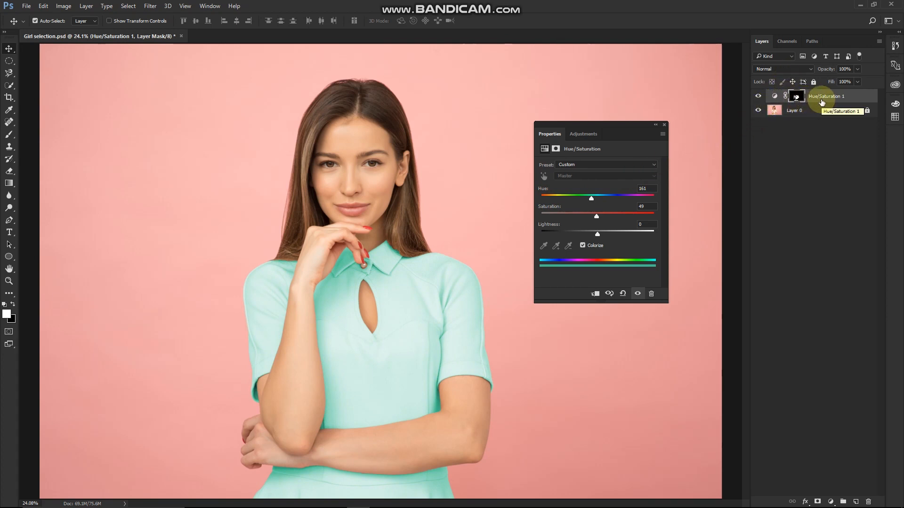
{"action": "left_click", "coordinate": [790, 69]}
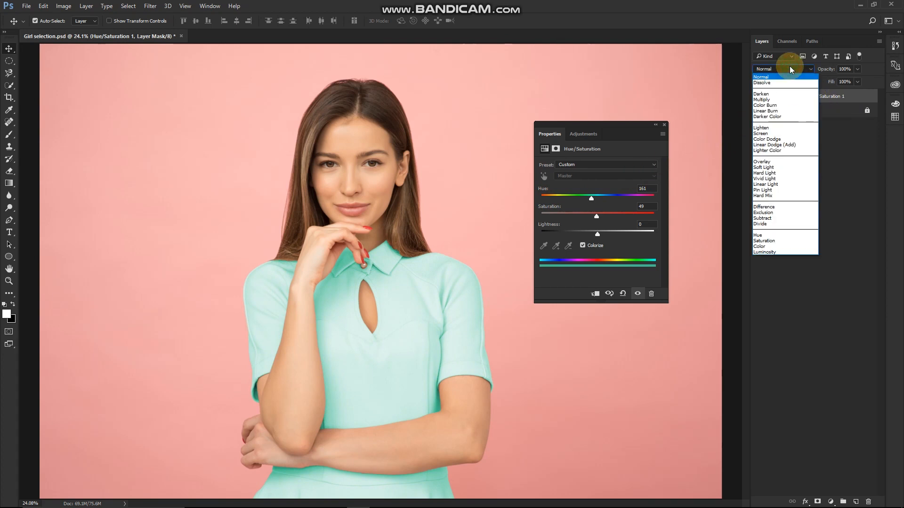
{"action": "left_click", "coordinate": [792, 100]}
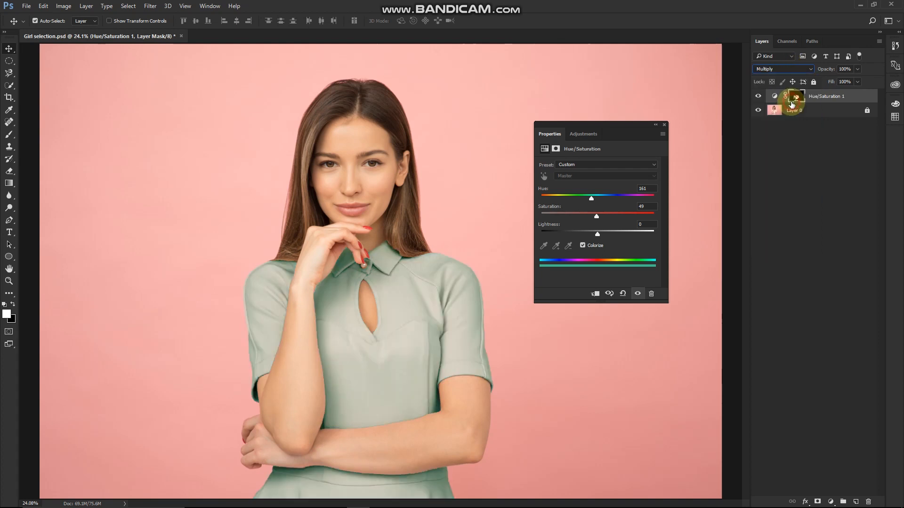
Step: Set the dress colorization to hue 215, saturation 43 and lightness +5
{"action": "mouse_move", "coordinate": [592, 203]}
{"action": "left_mouse_down"}
{"action": "mouse_move", "coordinate": [610, 199]}
{"action": "mouse_move", "coordinate": [596, 200]}
{"action": "left_mouse_up"}
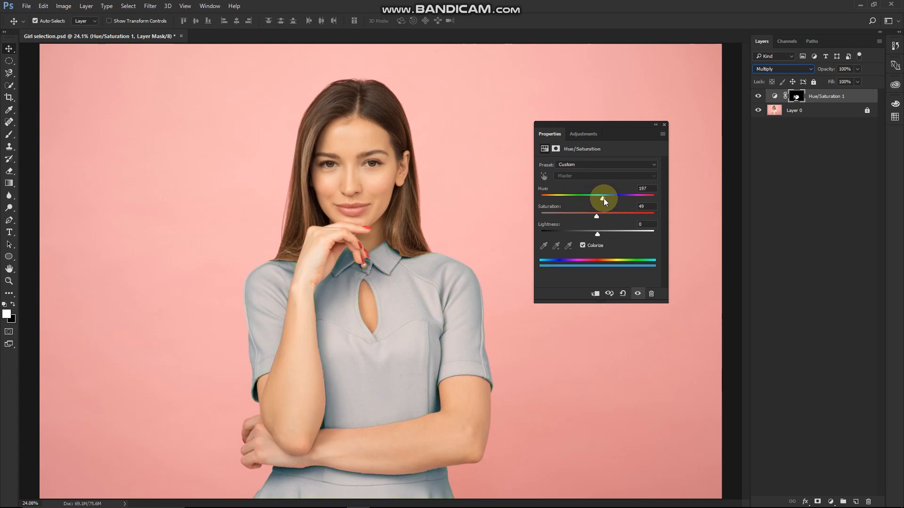
{"action": "left_click_drag", "start_coordinate": [607, 200], "coordinate": [609, 201]}
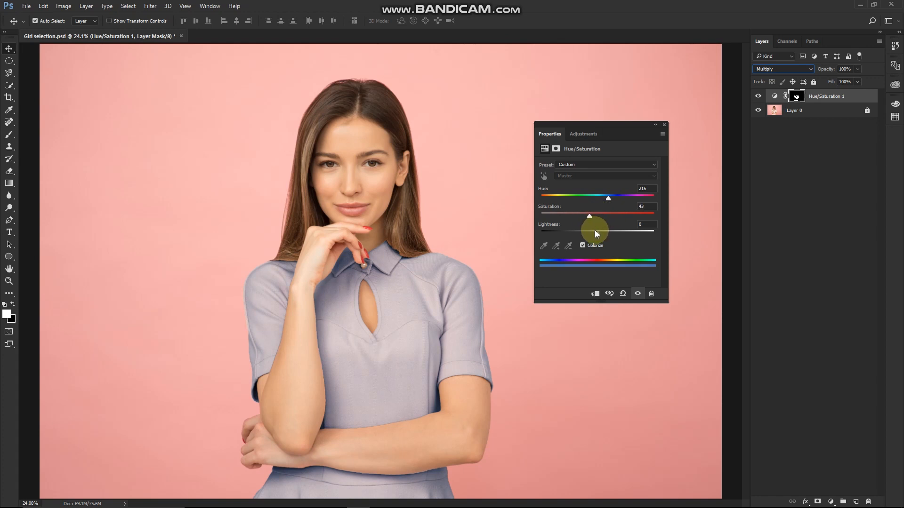
{"action": "left_click_drag", "start_coordinate": [595, 230], "coordinate": [601, 231]}
Step: Clear the adjustment properties away from the photo, deselect the layer and examine the recolored dress up close
{"action": "left_click_drag", "start_coordinate": [608, 125], "coordinate": [797, 159]}
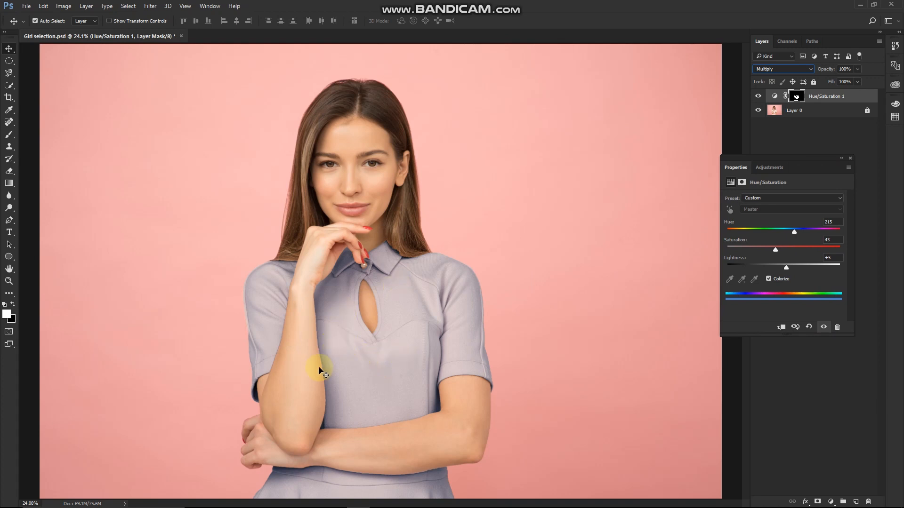
{"action": "left_click", "coordinate": [515, 366]}
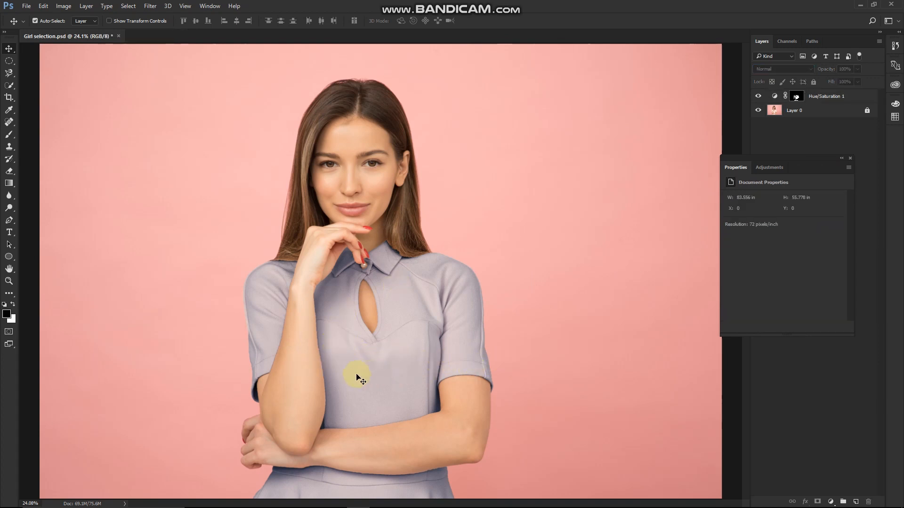
{"action": "scroll", "coordinate": [358, 374], "scroll_direction": "up", "scroll_amount": 2}
{"action": "left_click_drag", "start_coordinate": [368, 390], "coordinate": [389, 377]}
{"action": "scroll", "coordinate": [414, 355], "scroll_direction": "down", "scroll_amount": 3}
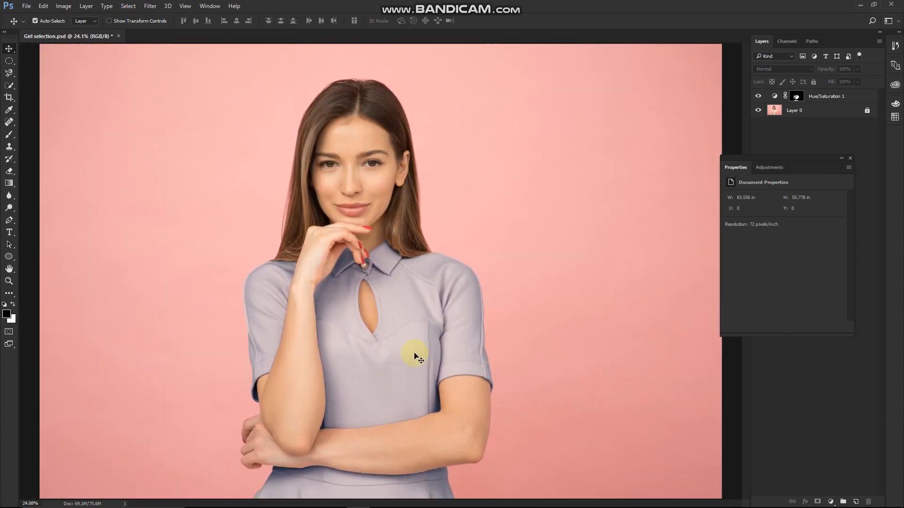
{"action": "scroll", "coordinate": [415, 355], "scroll_direction": "up", "scroll_amount": 1}
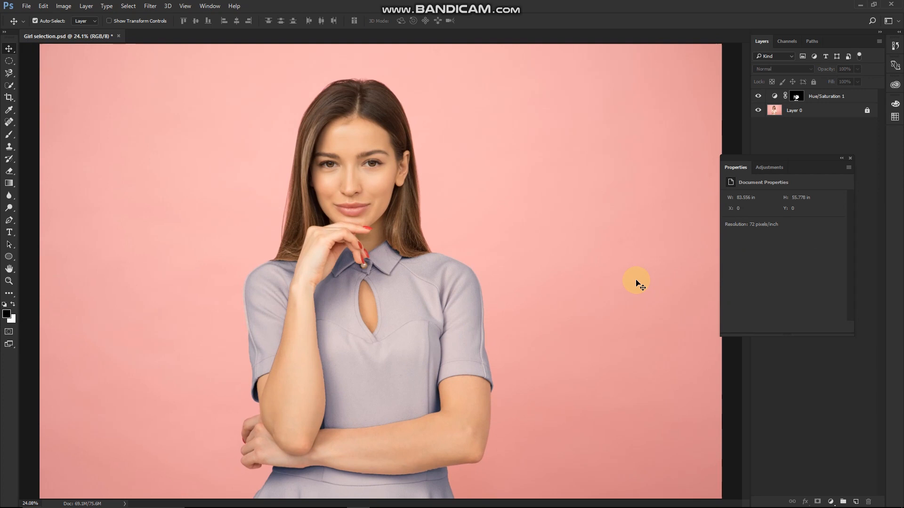